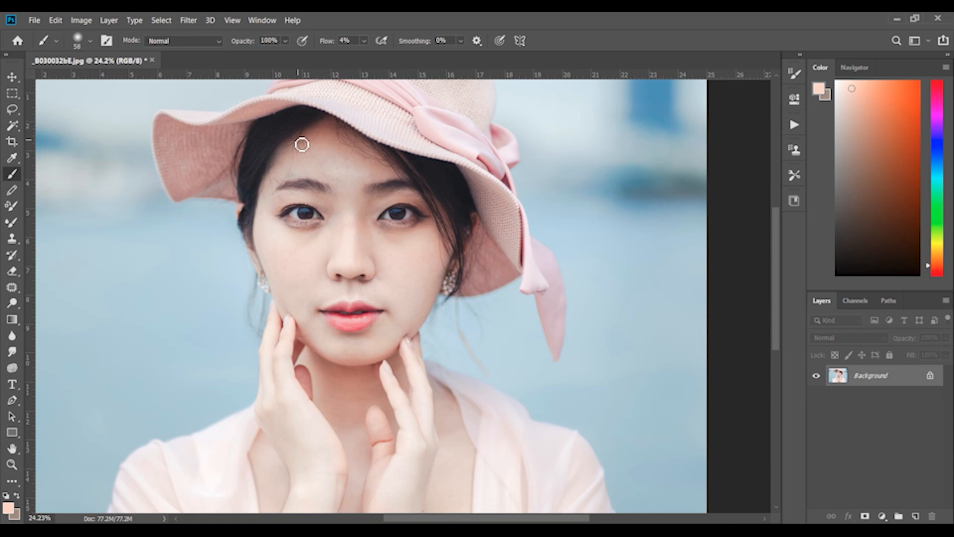
# Add a Curves adjustment layer, raise the midtones to strongly brighten the photo, and invert its mask to black
pyautogui.scroll(2, 329, 179)
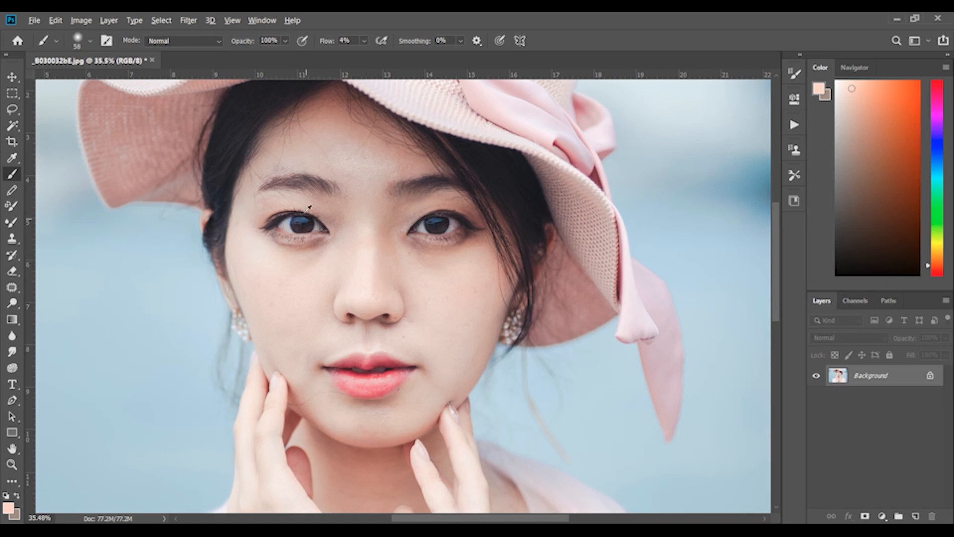
pyautogui.scroll(3, 309, 206)
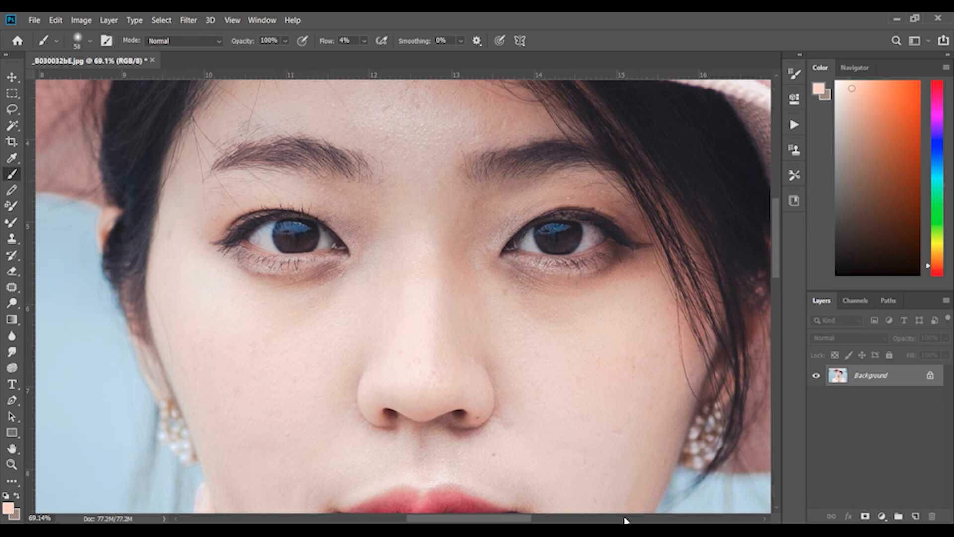
pyautogui.click(882, 515)
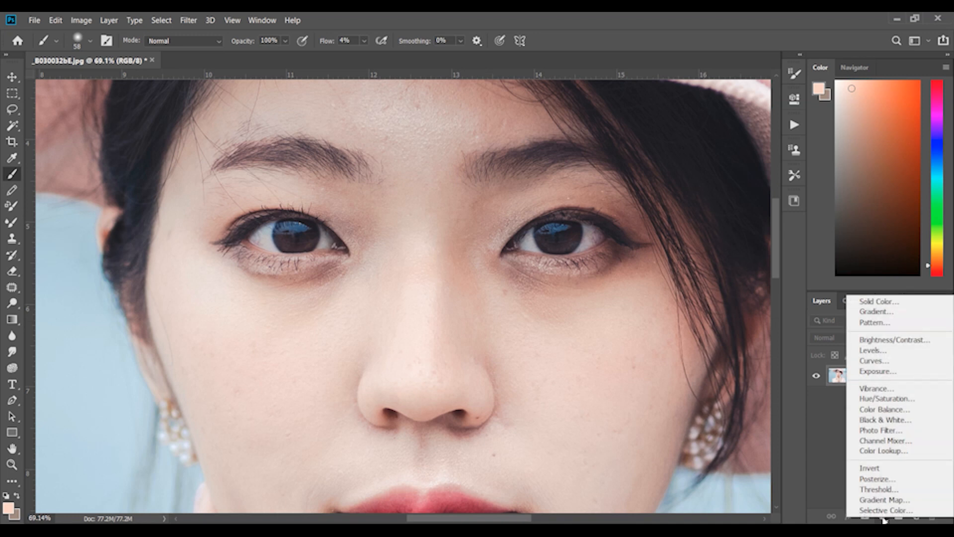
pyautogui.click(862, 361)
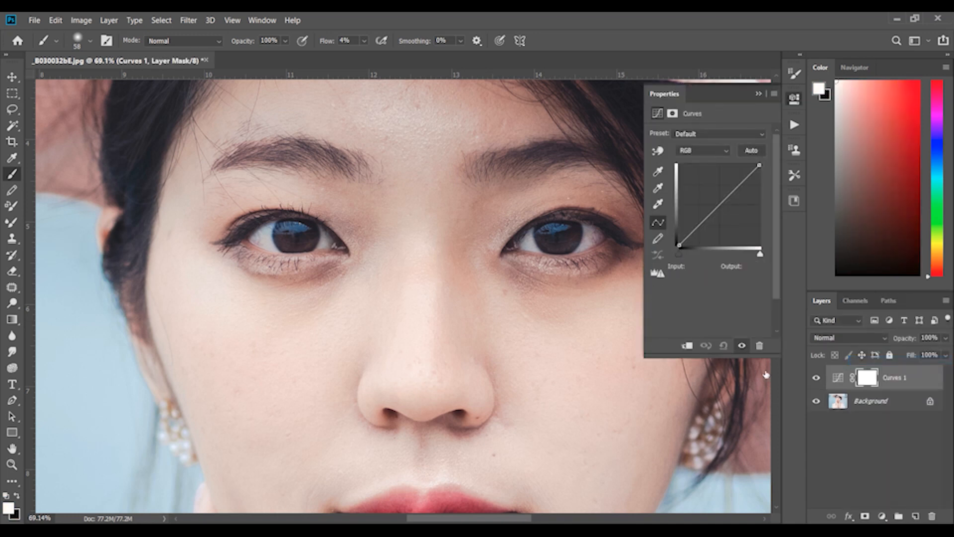
pyautogui.moveTo(716, 205); pyautogui.dragTo(704, 195)
pyautogui.click(758, 94)
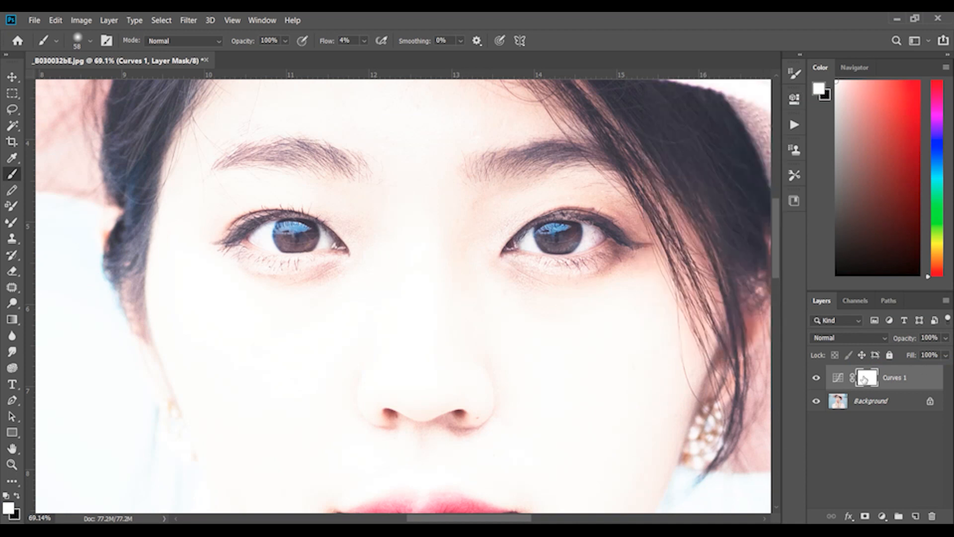
pyautogui.hotkey('ctrl', 'i')
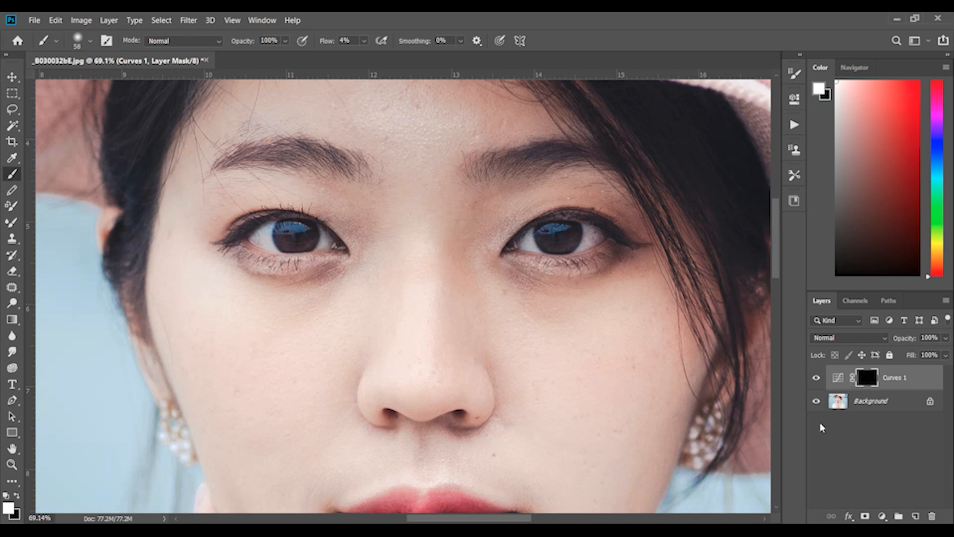
# Add a Black & White adjustment layer above Curves 1 and set Reds to -200 to emphasize skin unevenness
pyautogui.click(883, 516)
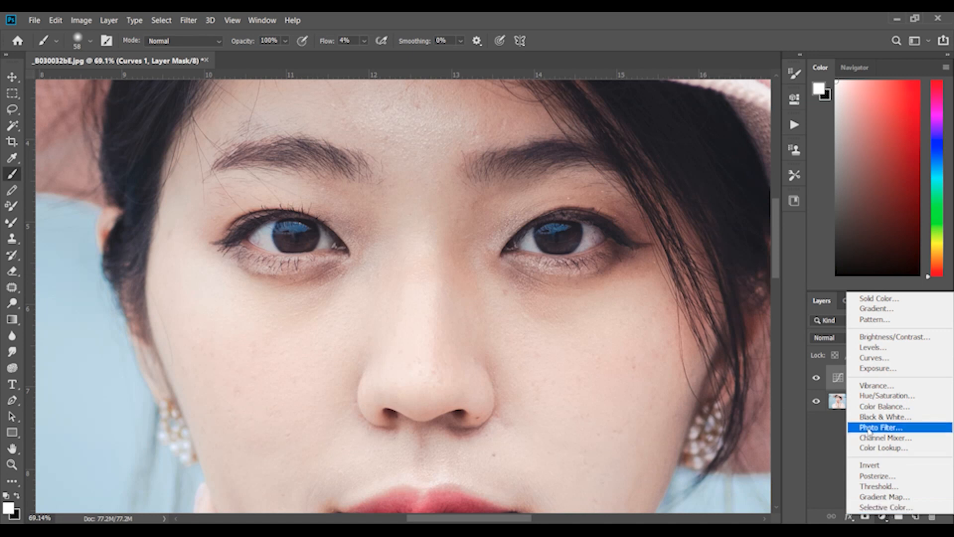
pyautogui.click(883, 417)
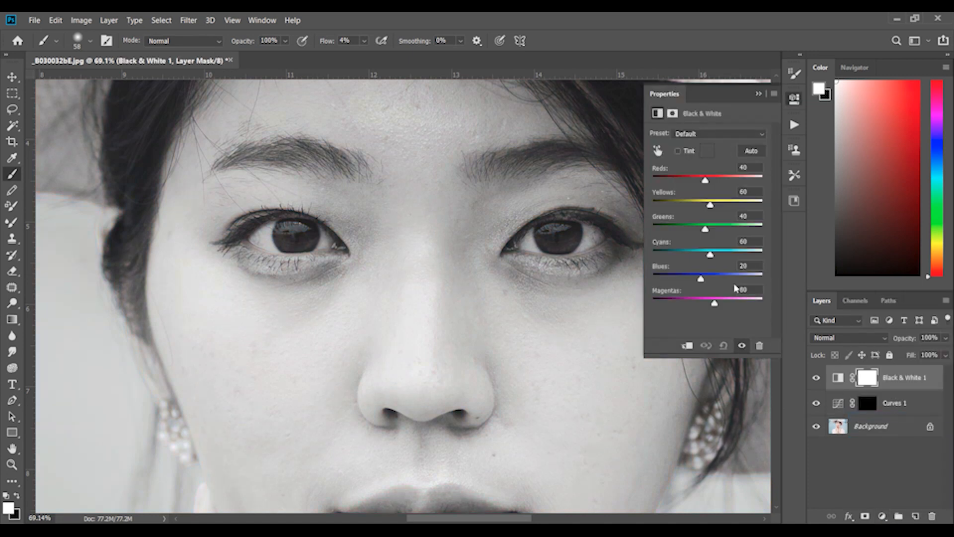
pyautogui.moveTo(705, 180); pyautogui.dragTo(614, 173)
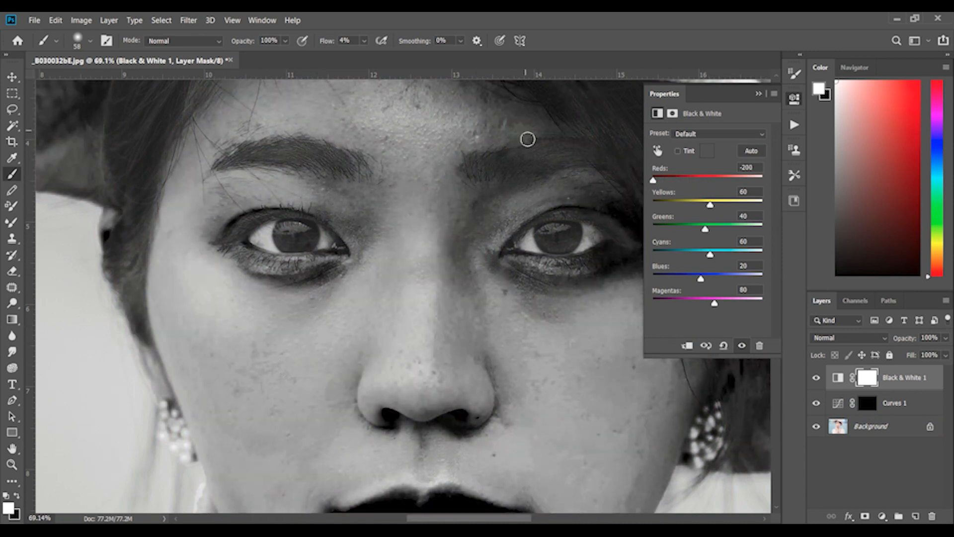
pyautogui.click(758, 94)
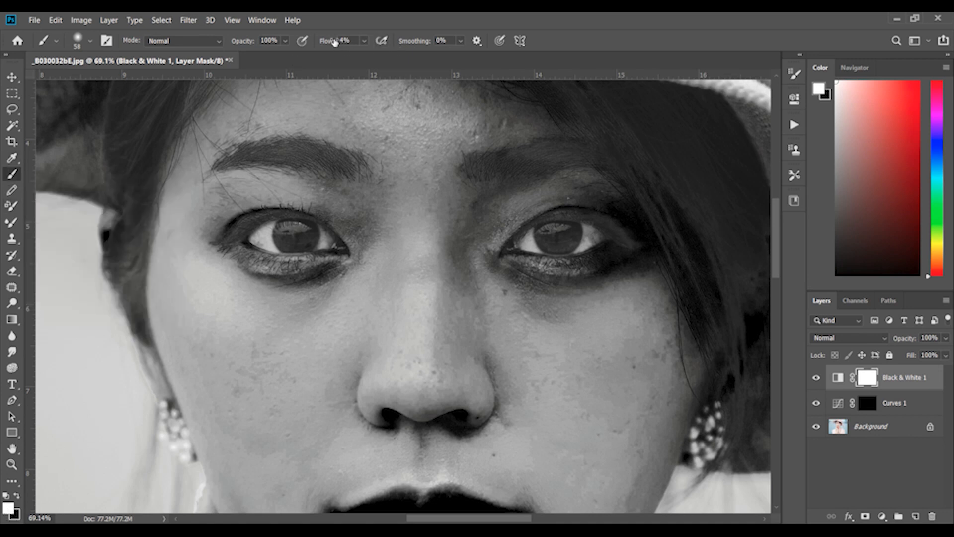
# Set the brush flow to 3% and paint white on the Curves 1 mask over dark patches below the photo's left-hand eye
pyautogui.moveTo(343, 39); pyautogui.dragTo(309, 40)
pyautogui.write('3')
pyautogui.scroll(3, 315, 298)
pyautogui.scroll(4, 287, 321)
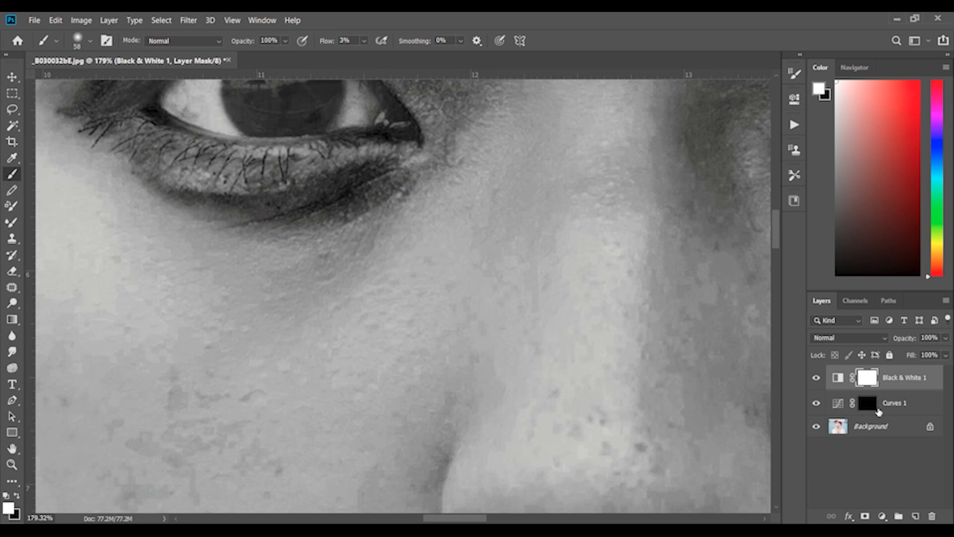
pyautogui.click(865, 405)
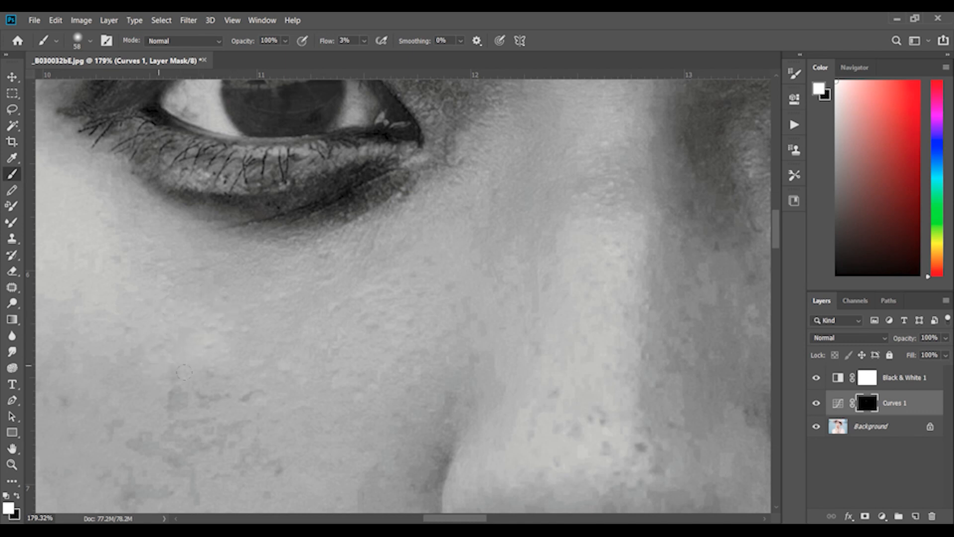
pyautogui.scroll(-5, 288, 312)
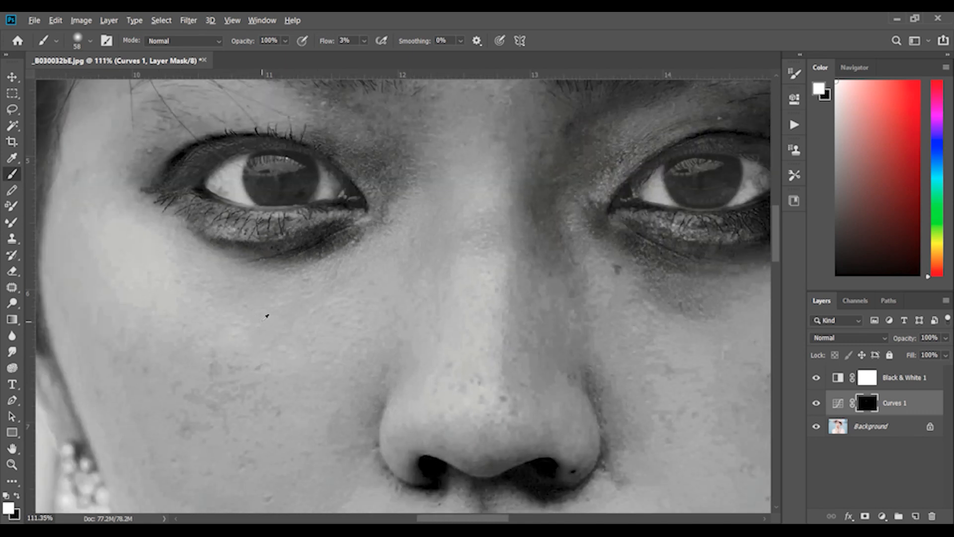
pyautogui.moveTo(260, 322); pyautogui.dragTo(283, 336)
pyautogui.moveTo(259, 292); pyautogui.dragTo(248, 293)
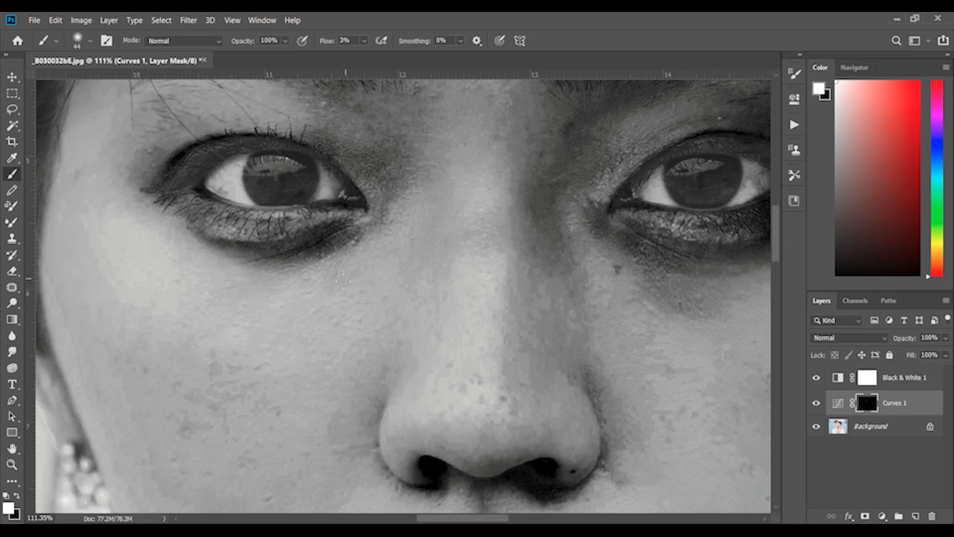
# Hide the Black & White layer to check the retouched cheek in color, and show the layer again
pyautogui.click(816, 378)
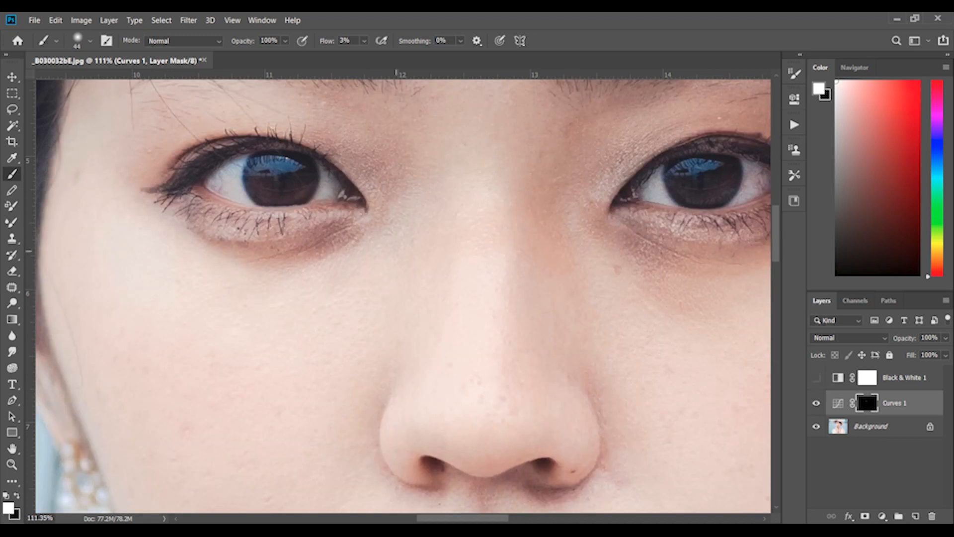
pyautogui.scroll(-5, 198, 204)
pyautogui.scroll(-3, 197, 205)
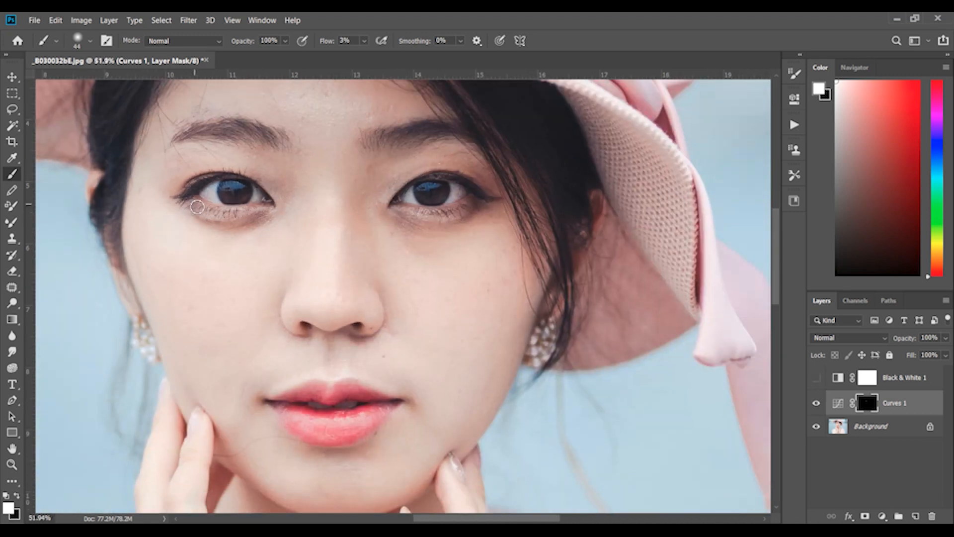
pyautogui.scroll(4, 166, 208)
pyautogui.scroll(4, 222, 212)
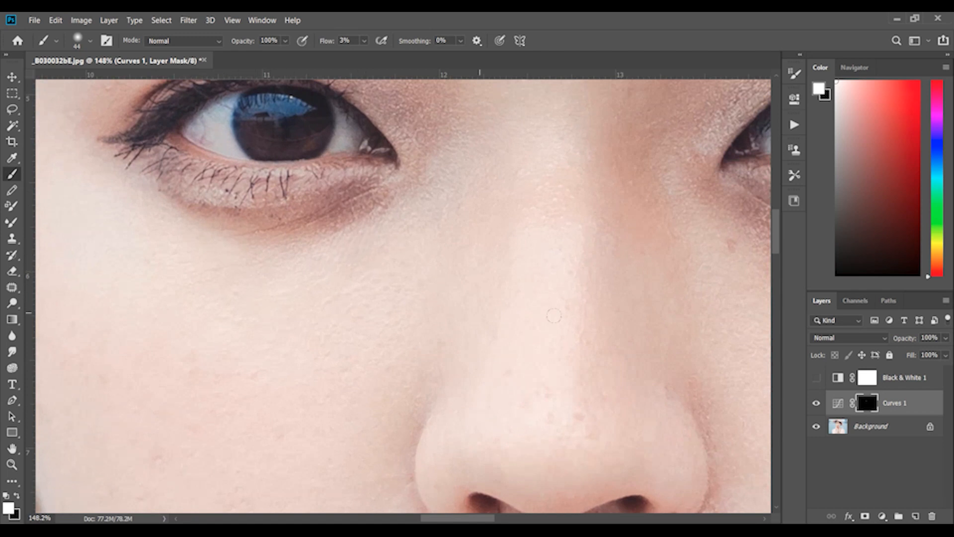
pyautogui.click(817, 377)
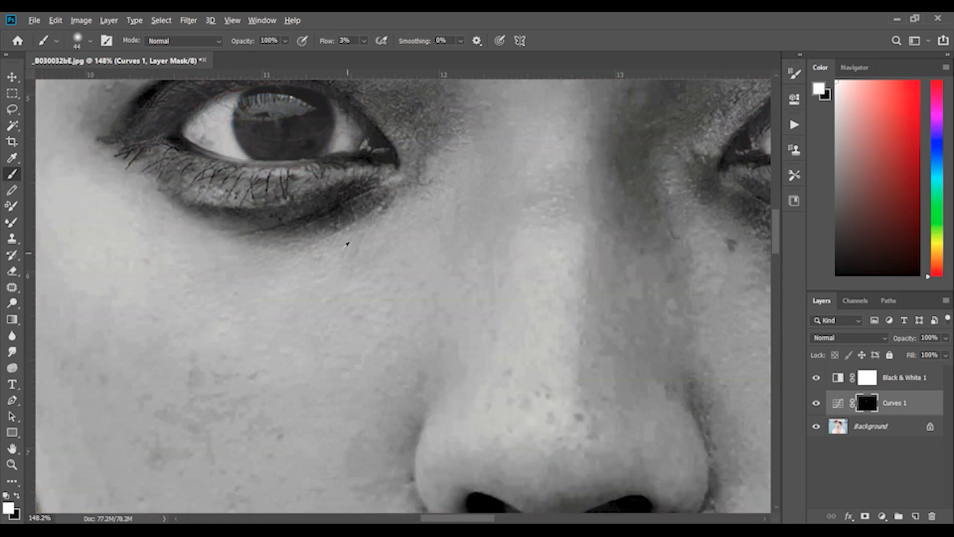
# Enlarge the brush to 78 px and paint more white on the Curves 1 mask across the cheek below the left-hand eye
pyautogui.scroll(2, 348, 240)
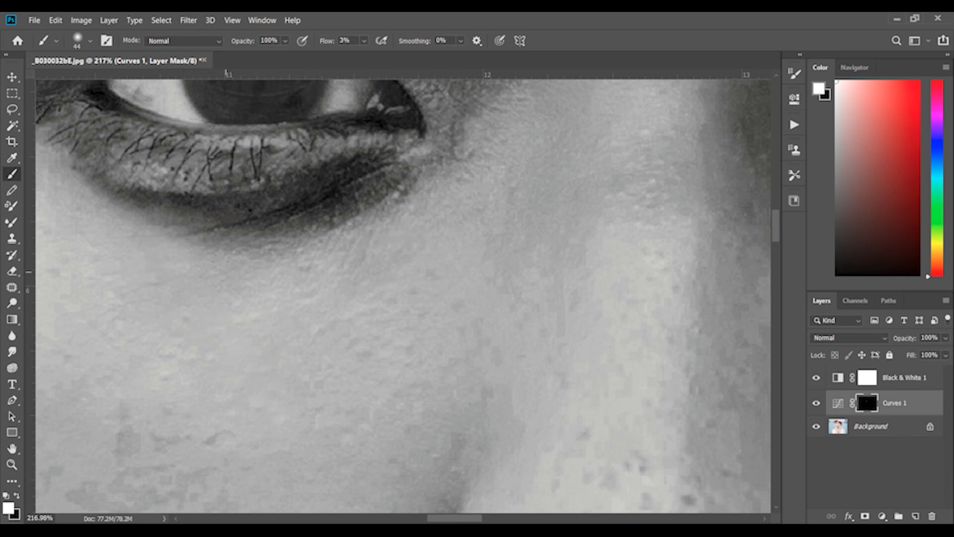
pyautogui.keyDown('alt'); pyautogui.rightClick(195, 335); pyautogui.keyUp('alt')
pyautogui.scroll(-2, 322, 257)
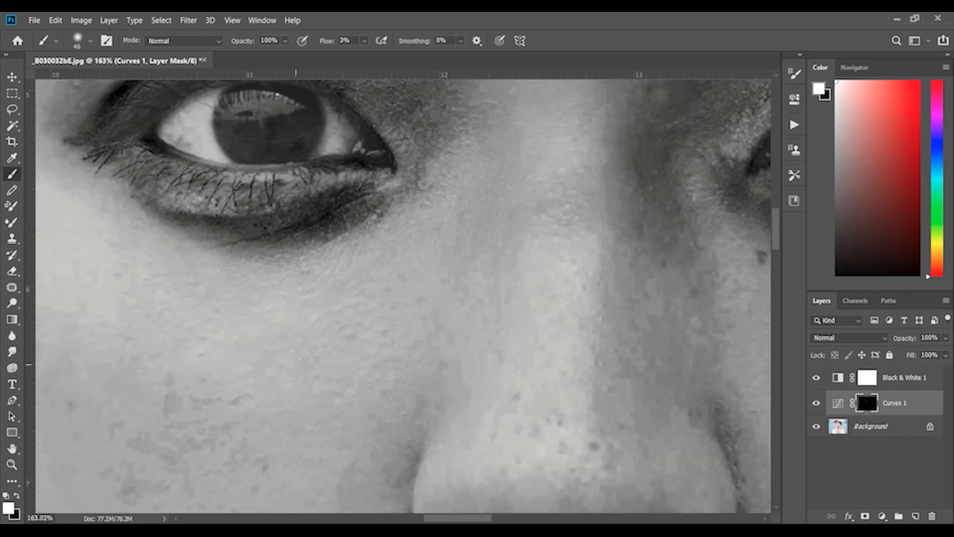
pyautogui.keyDown('alt'); pyautogui.moveTo(215, 294); pyautogui.dragTo(228, 295); pyautogui.keyUp('alt')
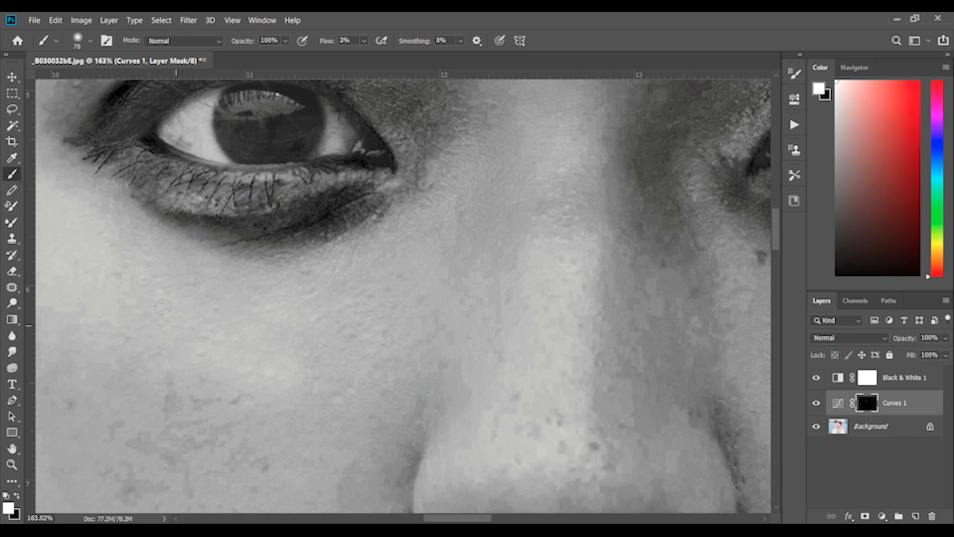
# Switch the brush color to black and tone down the overly bright areas of that cheek on the Curves 1 mask
pyautogui.scroll(-3, 202, 218)
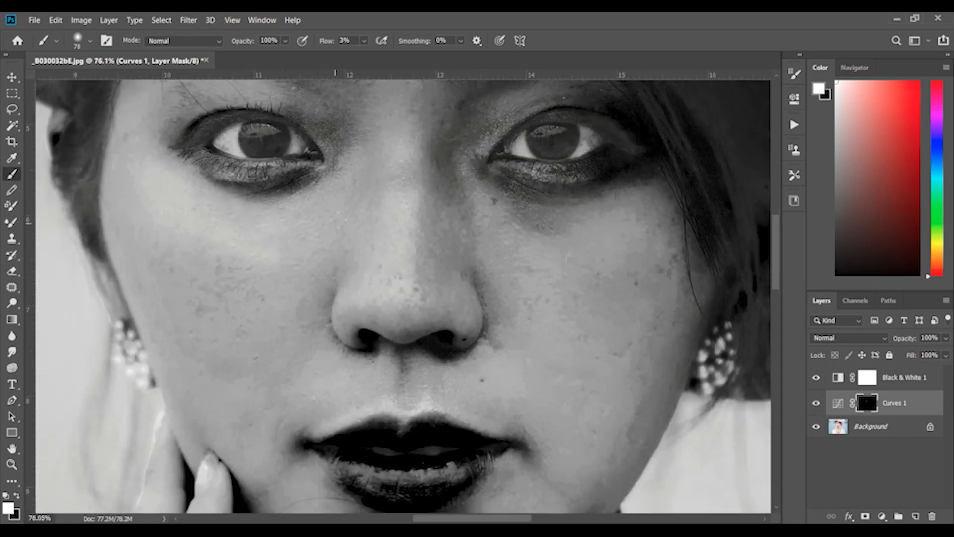
pyautogui.scroll(2, 175, 248)
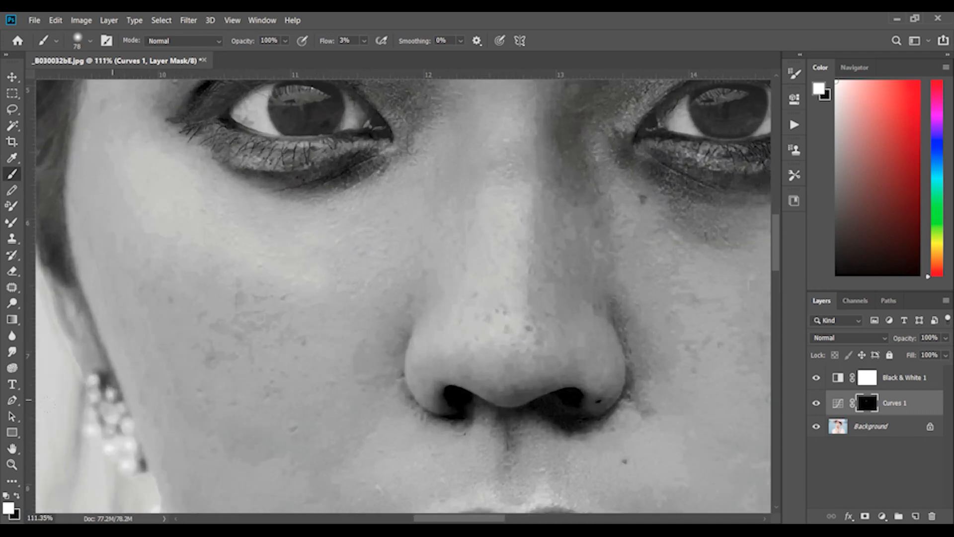
pyautogui.click(17, 496)
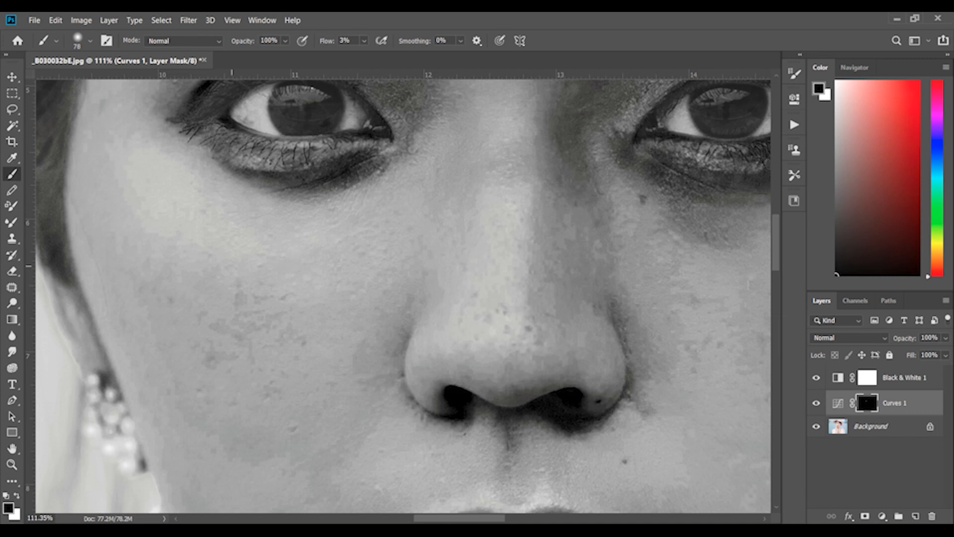
# Hide the Black & White layer and toggle Curves 1 off and on to compare the face before and after
pyautogui.click(816, 377)
pyautogui.scroll(-6, 347, 170)
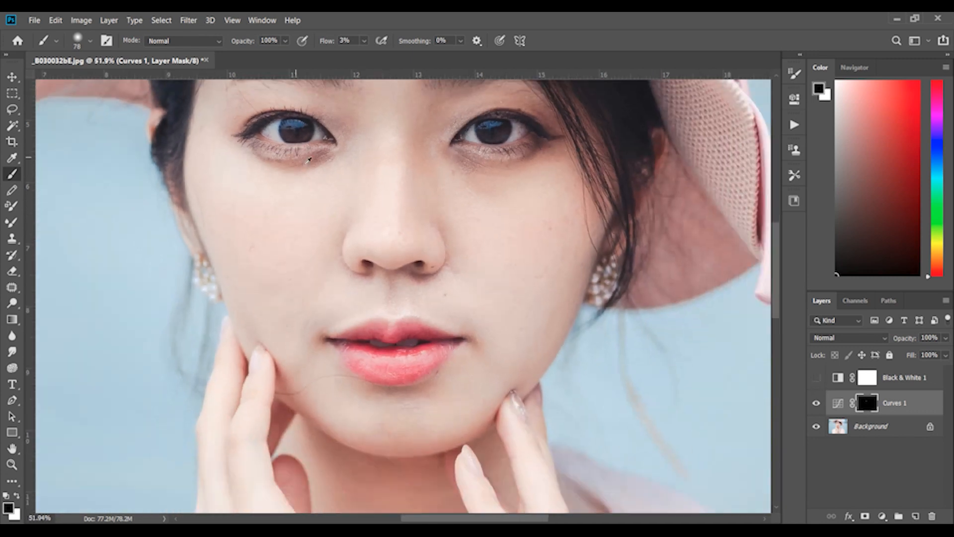
pyautogui.scroll(1, 443, 131)
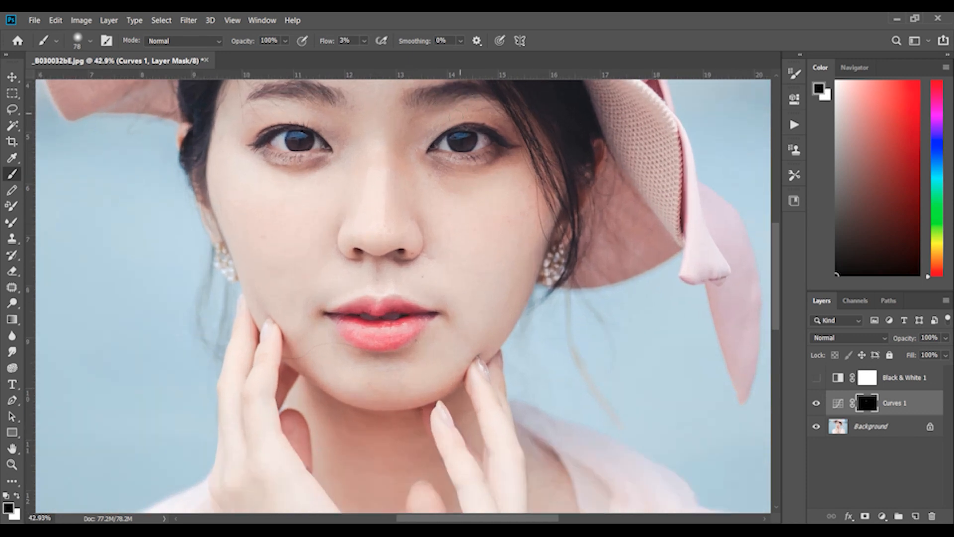
pyautogui.scroll(2, 443, 131)
pyautogui.click(816, 403)
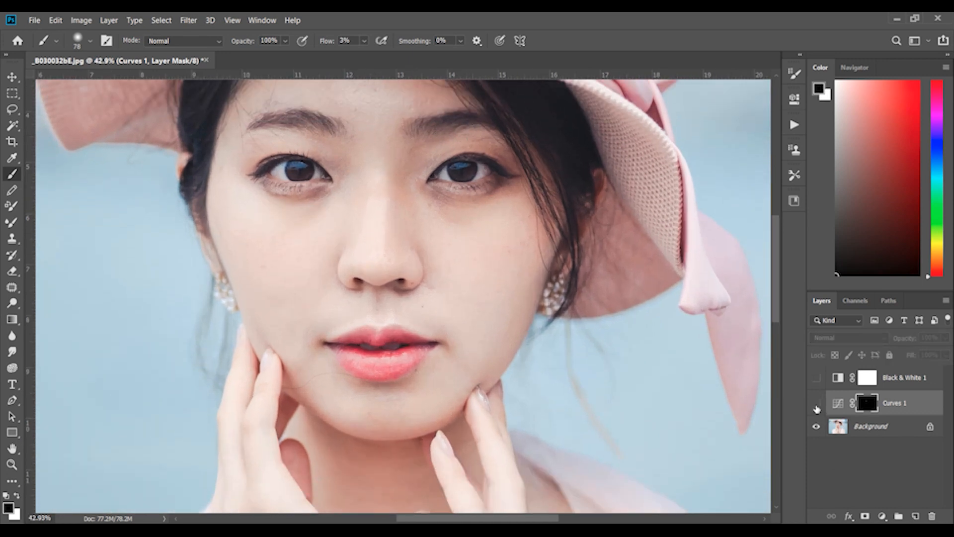
pyautogui.click(816, 403)
pyautogui.click(816, 403)
pyautogui.click(816, 403)
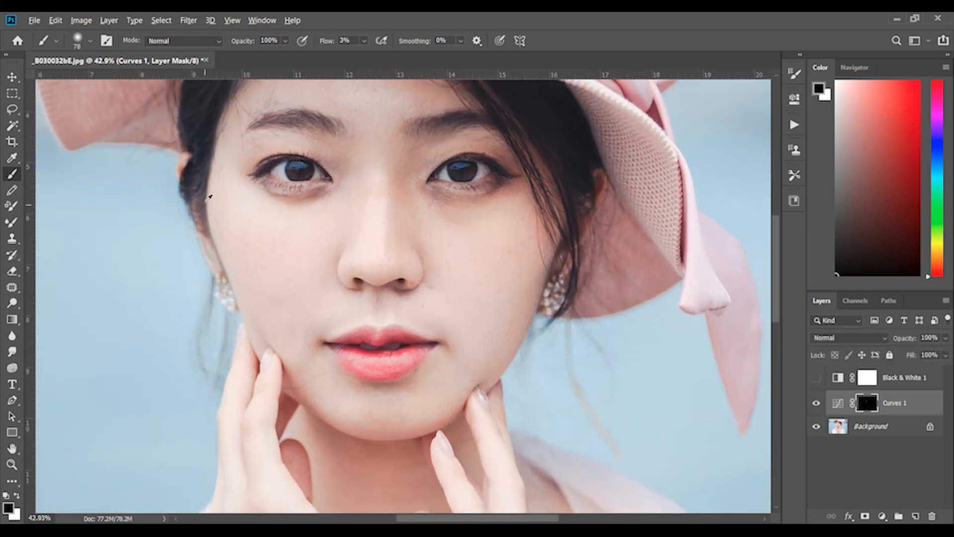
# Show the Black & White layer and refine the Curves 1 mask beneath the left-hand eye with a small 20 px brush
pyautogui.scroll(6, 298, 223)
pyautogui.scroll(1, 294, 224)
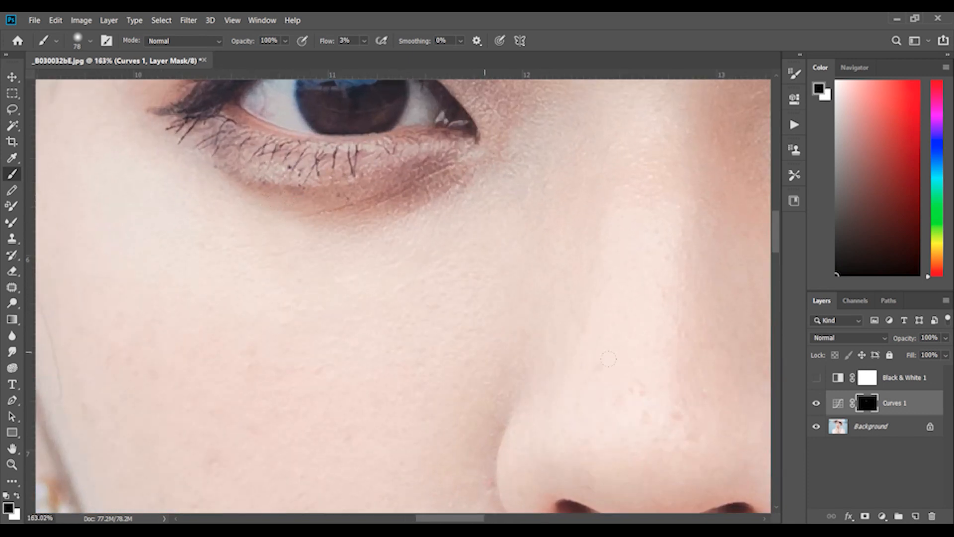
pyautogui.click(816, 377)
pyautogui.scroll(2, 293, 216)
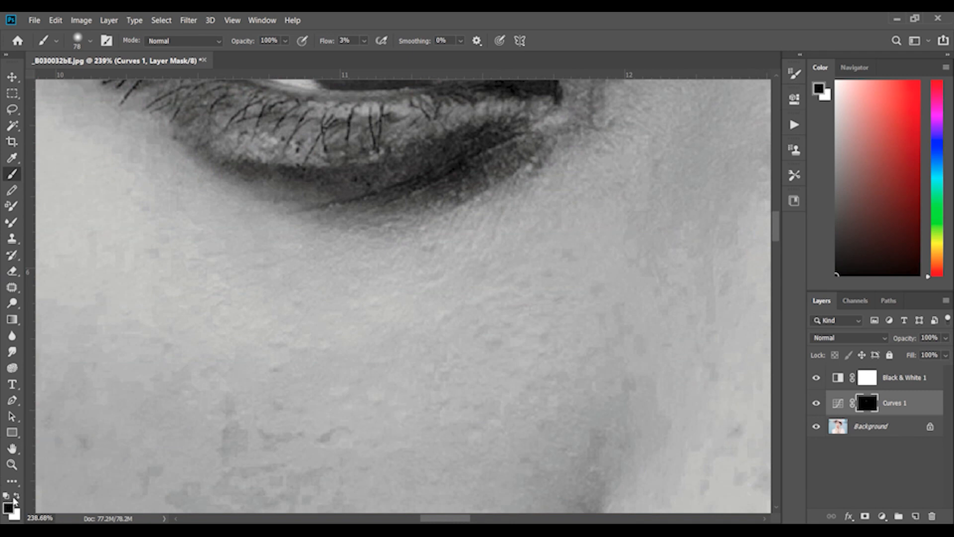
pyautogui.moveTo(379, 183); pyautogui.dragTo(332, 197)
pyautogui.moveTo(309, 262); pyautogui.dragTo(286, 282)
pyautogui.moveTo(267, 206); pyautogui.dragTo(276, 218)
# Hide the Black & White layer and check the refined under-eye area in color
pyautogui.scroll(-5, 594, 271)
pyautogui.click(815, 377)
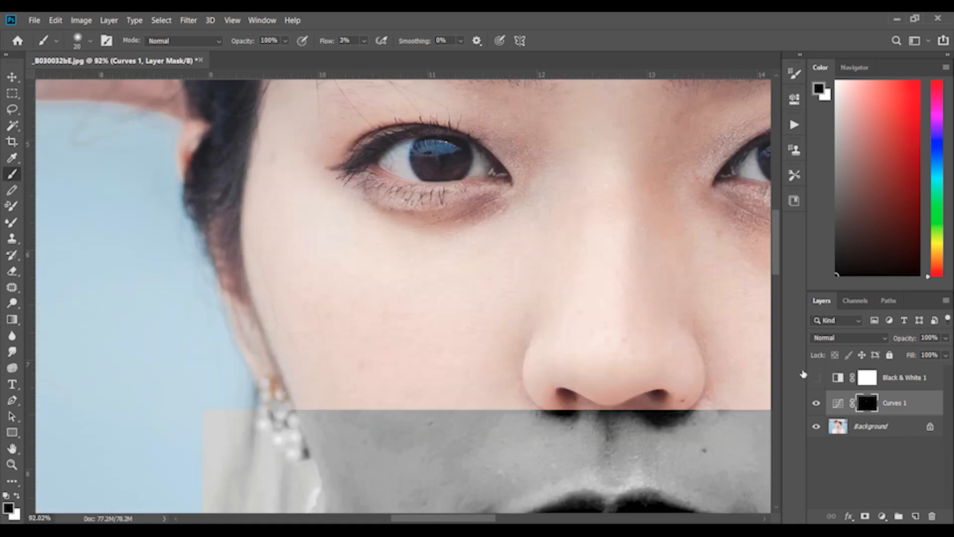
pyautogui.scroll(-2, 494, 290)
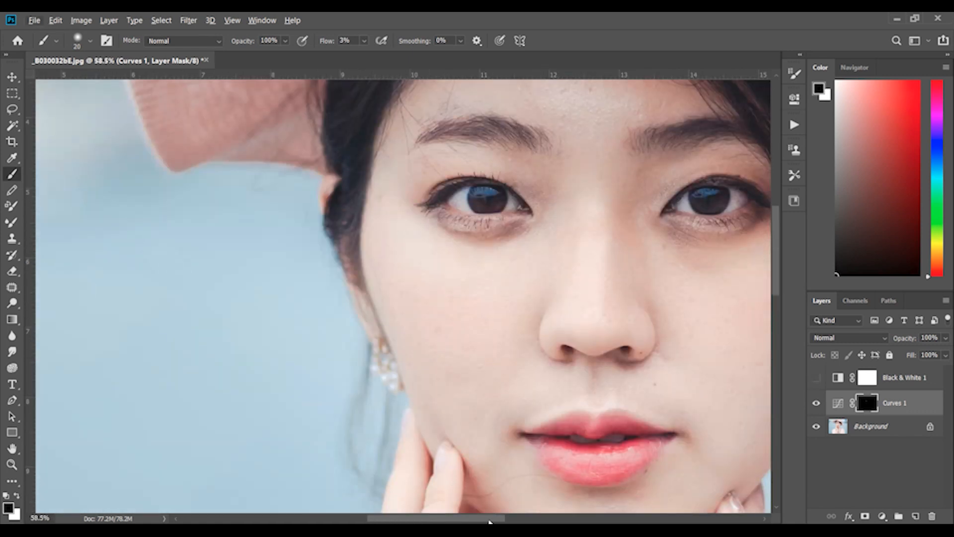
# Paint white on the Curves 1 mask over the dark area below the photo's right-hand eye with a 54 px brush
pyautogui.moveTo(490, 522); pyautogui.dragTo(544, 520)
pyautogui.scroll(2, 233, 180)
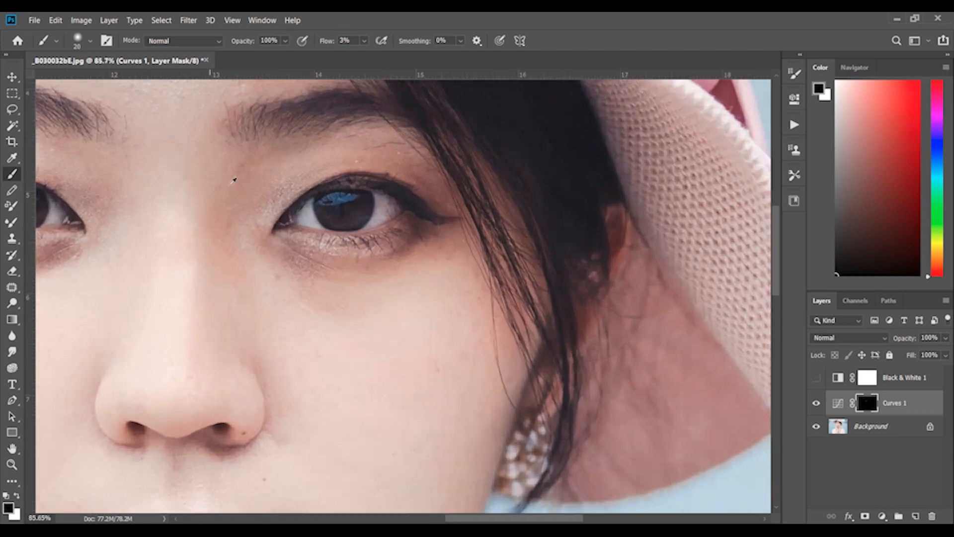
pyautogui.scroll(1, 233, 180)
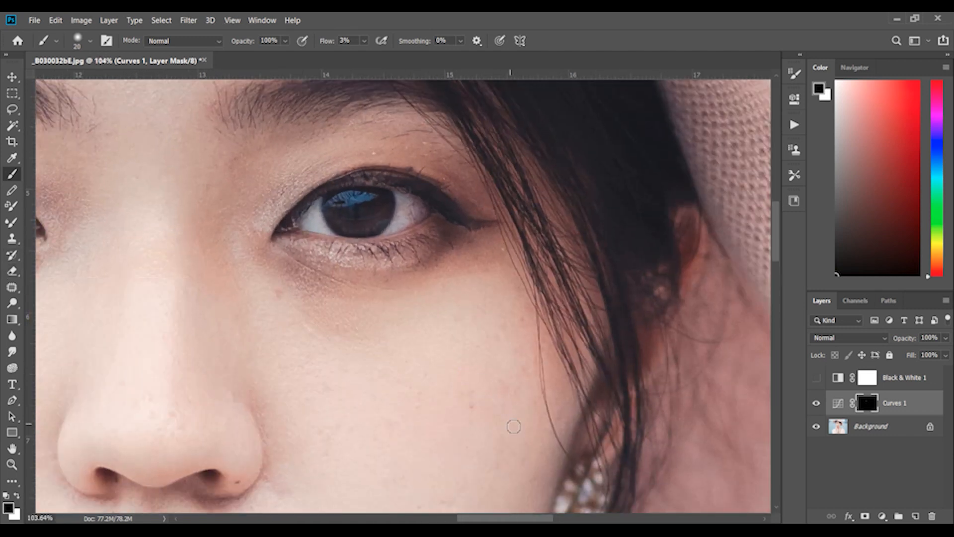
pyautogui.keyDown('alt'); pyautogui.rightClick(309, 293); pyautogui.keyUp('alt')
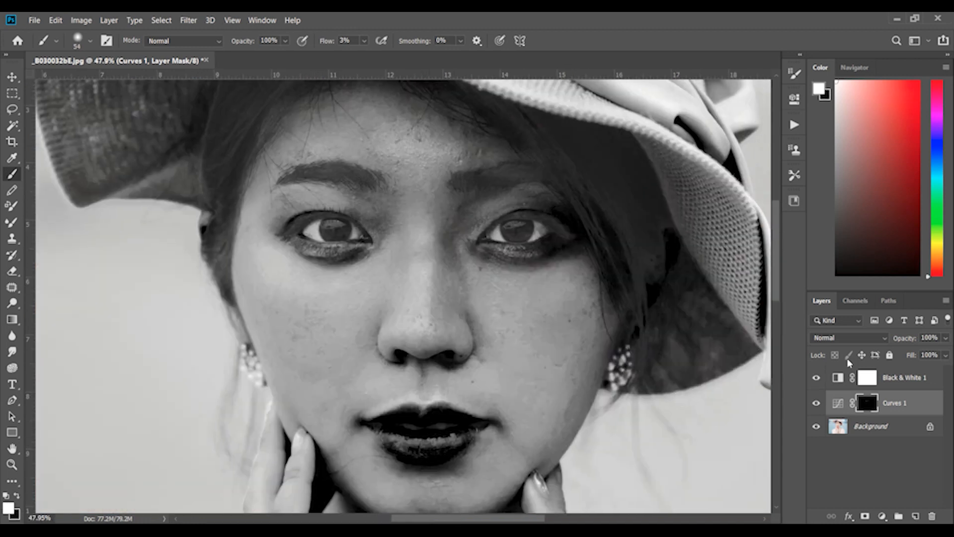
# Hide the Black & White layer and examine the whole portrait and both under-eye areas in color
pyautogui.click(815, 377)
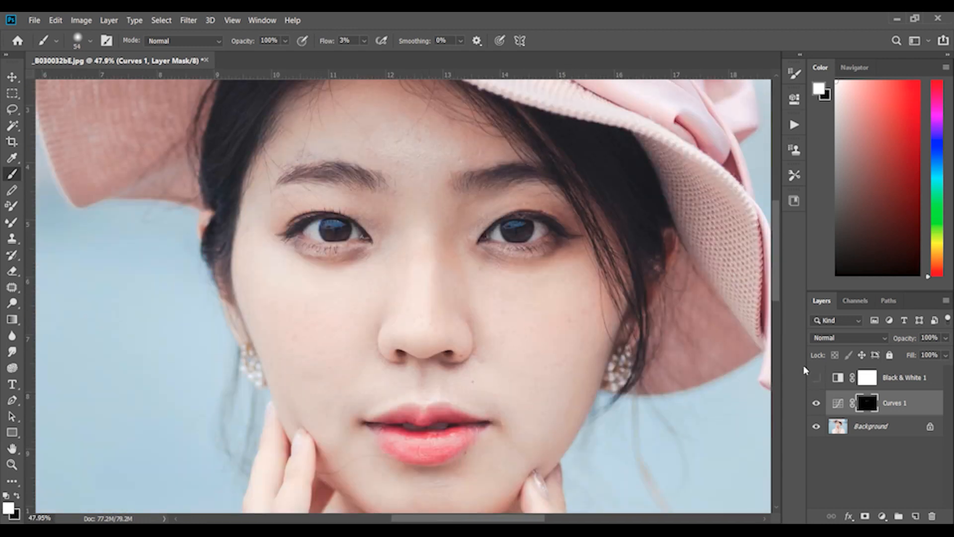
pyautogui.scroll(-6, 616, 338)
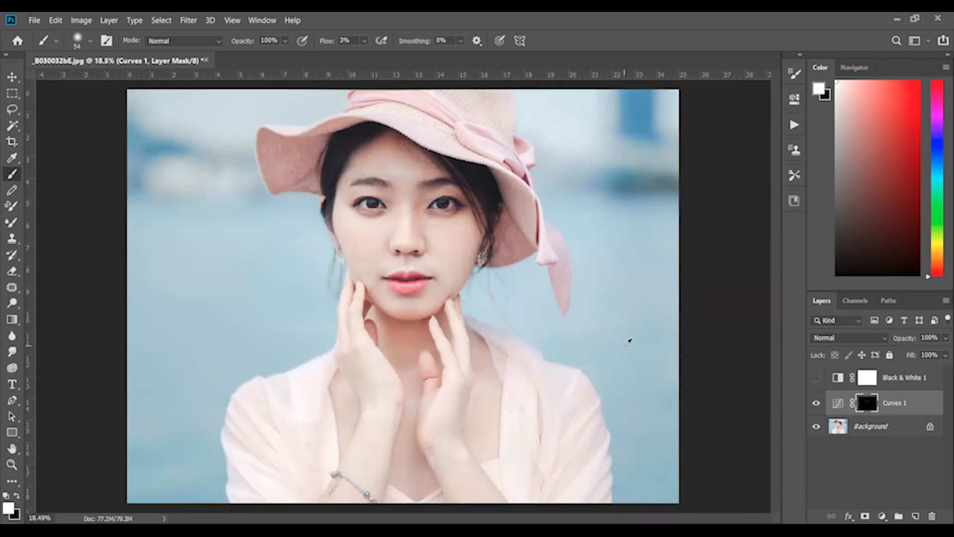
pyautogui.scroll(5, 524, 173)
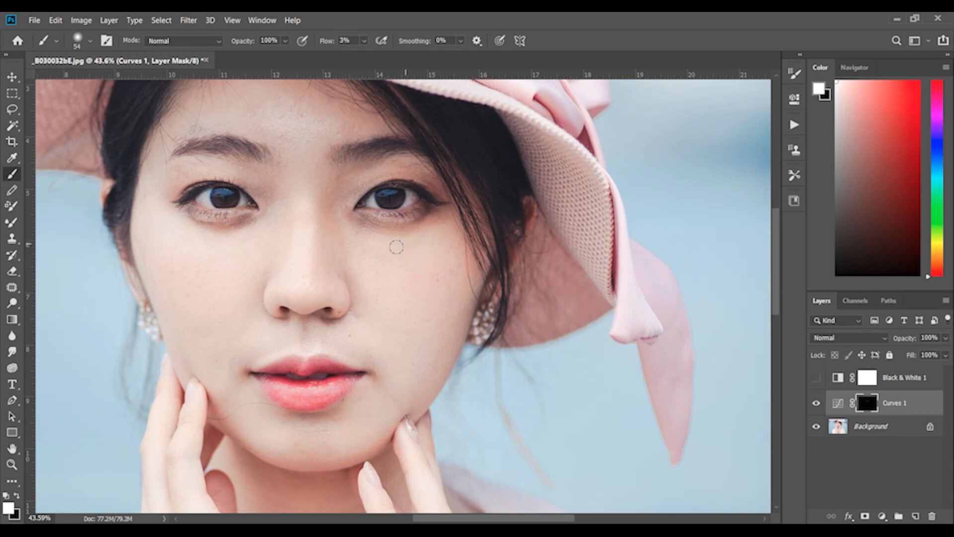
pyautogui.scroll(2, 343, 224)
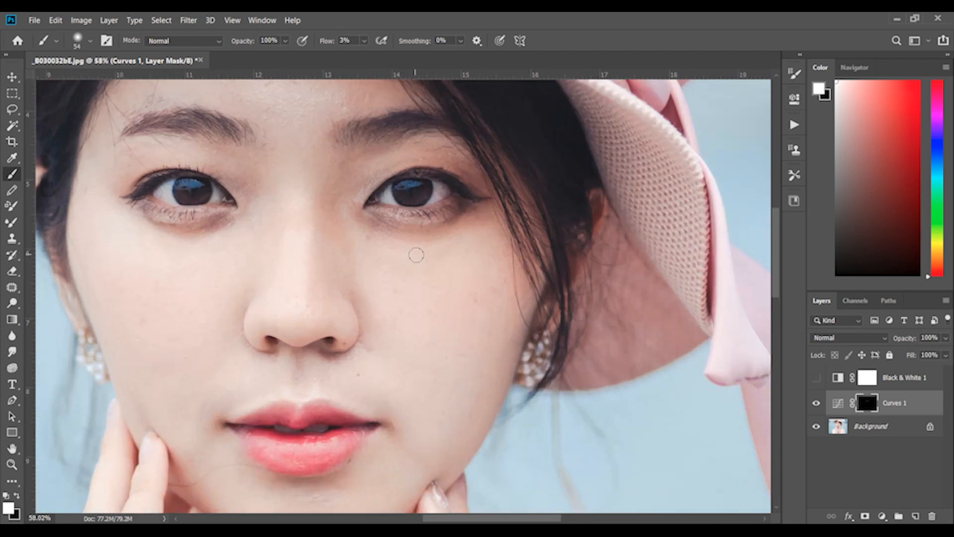